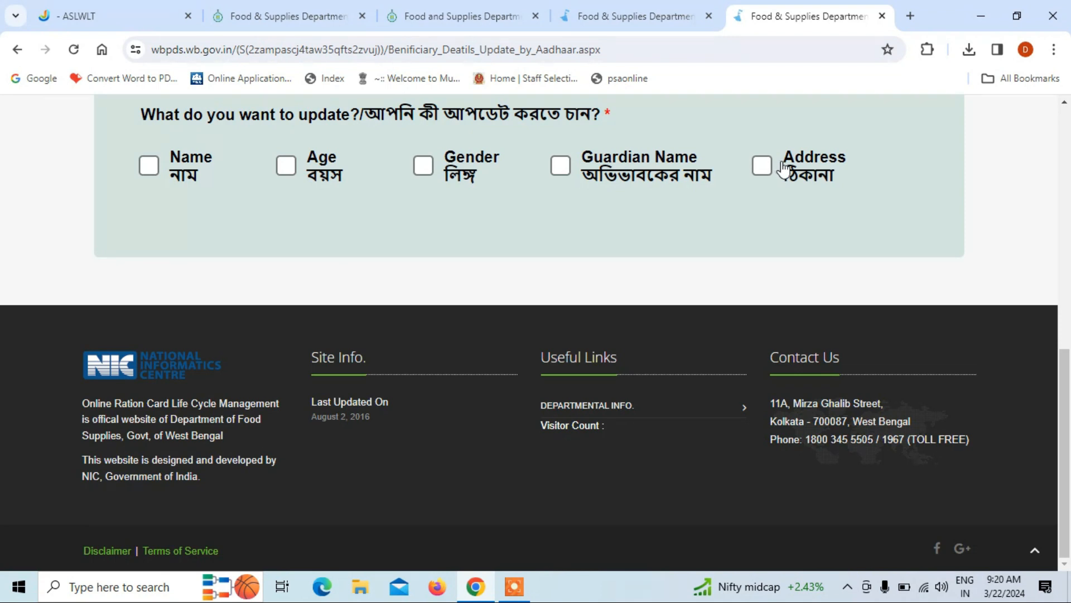
Switch to the food.wb.gov.in home page tab and scroll to its sidebar links
{"action": "left_click", "coordinate": [456, 10]}
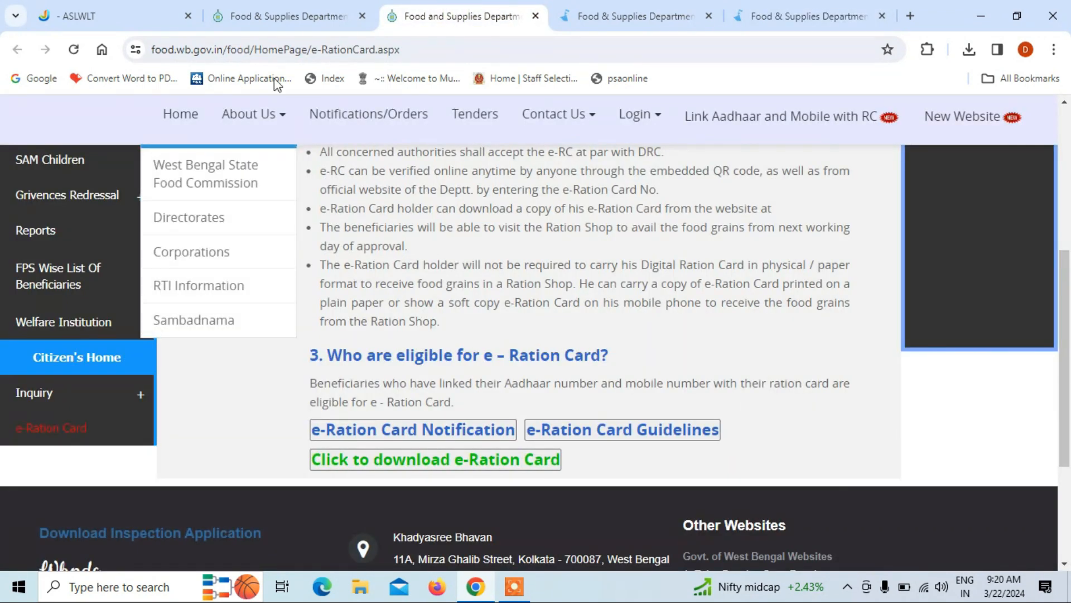
{"action": "left_click", "coordinate": [275, 13]}
{"action": "scroll", "coordinate": [394, 335], "scroll_direction": "down", "scroll_amount": 5}
{"action": "scroll", "coordinate": [395, 329], "scroll_direction": "up", "scroll_amount": 15}
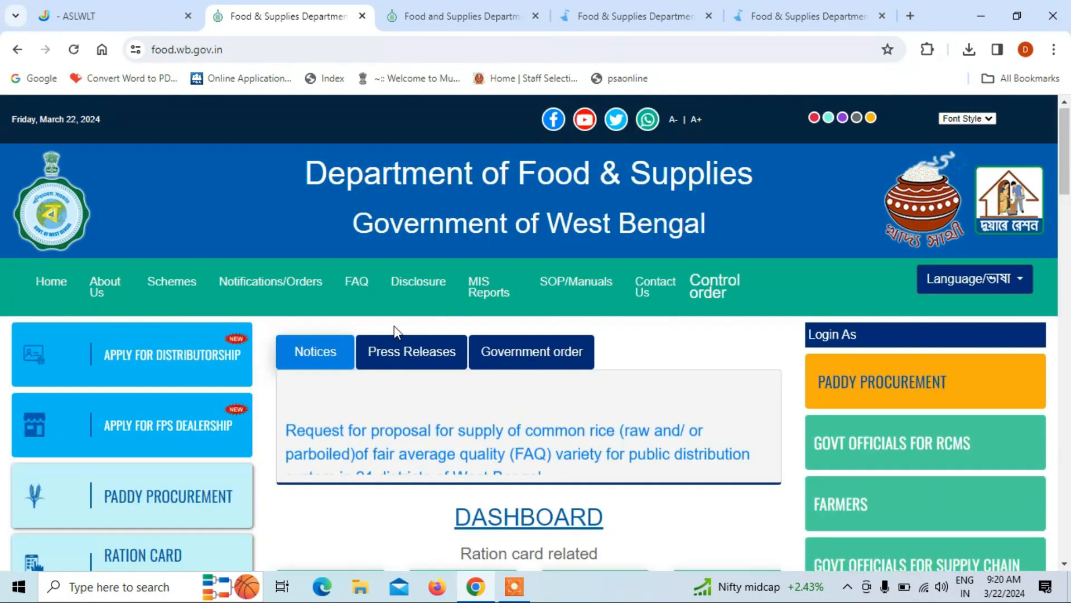
{"action": "scroll", "coordinate": [395, 330], "scroll_direction": "down", "scroll_amount": 20}
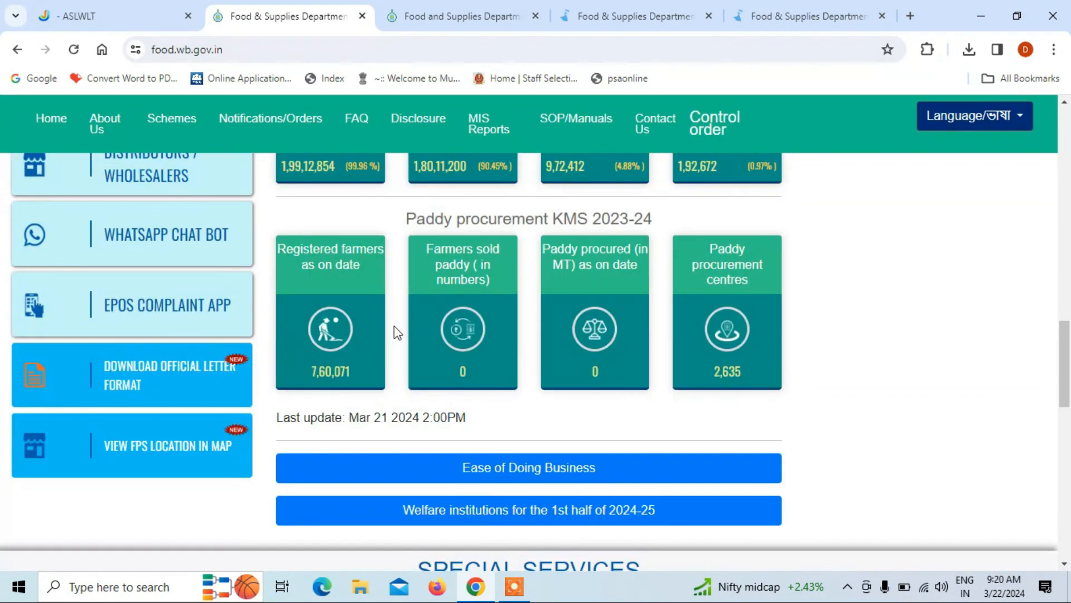
{"action": "scroll", "coordinate": [396, 332], "scroll_direction": "down", "scroll_amount": 6}
{"action": "scroll", "coordinate": [395, 334], "scroll_direction": "down", "scroll_amount": 3}
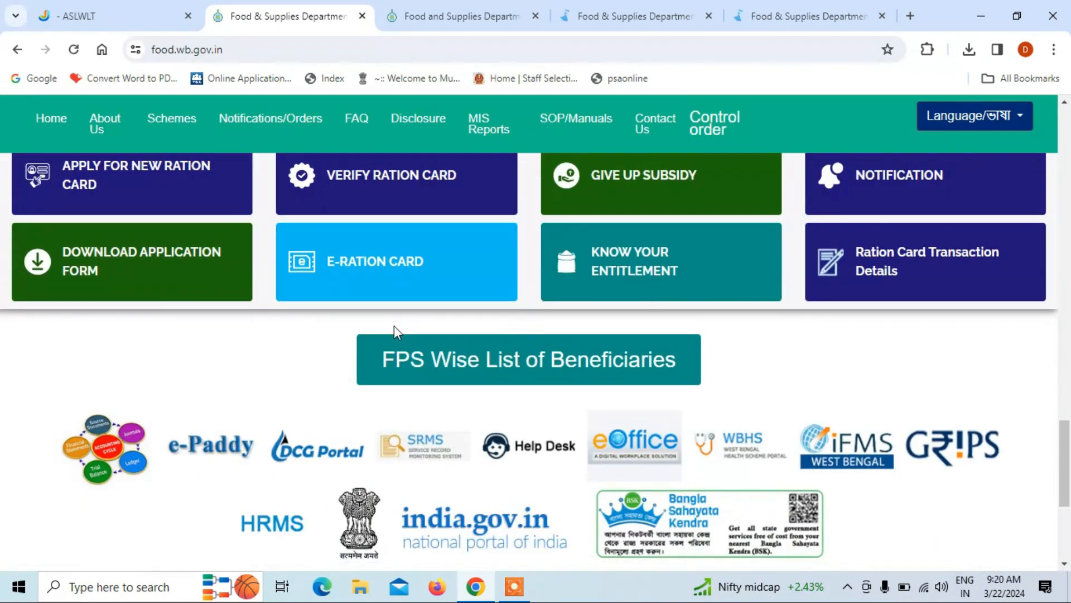
{"action": "scroll", "coordinate": [473, 324], "scroll_direction": "up", "scroll_amount": 10}
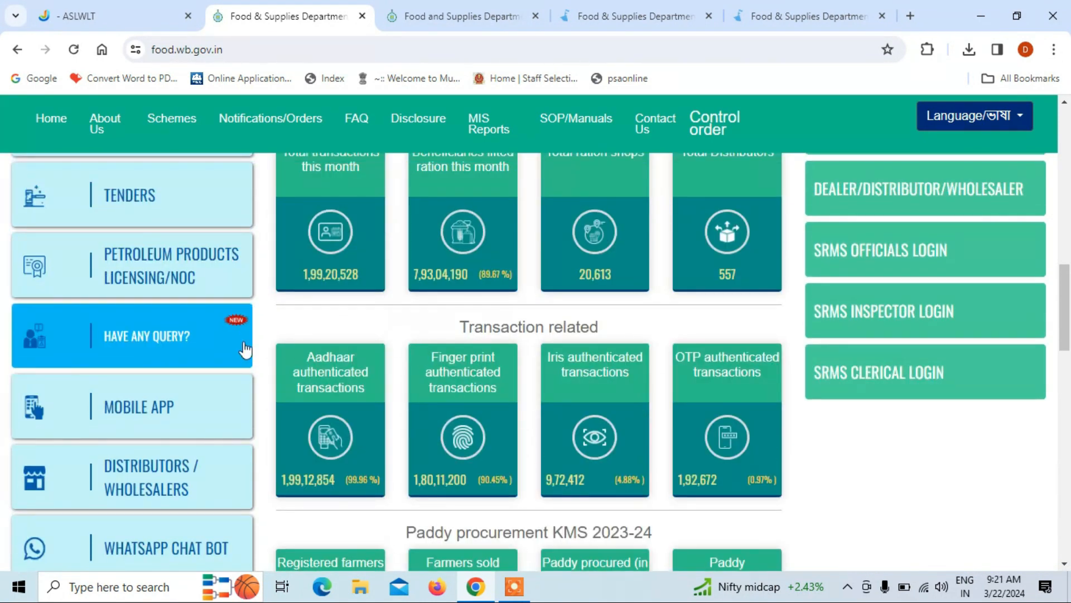
{"action": "scroll", "coordinate": [246, 354], "scroll_direction": "up", "scroll_amount": 8}
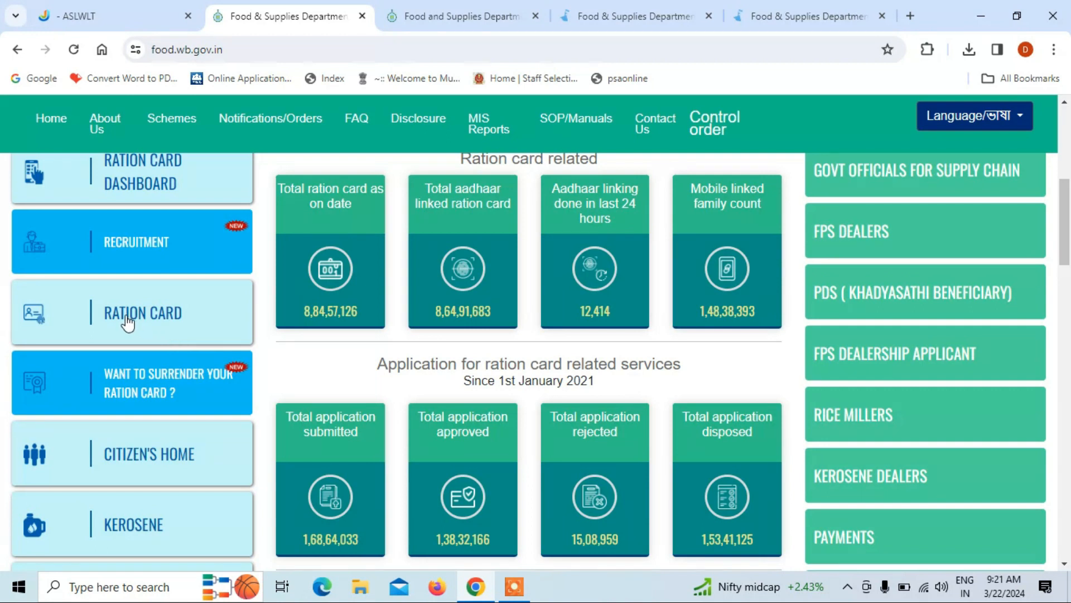
Open the Ration Card services page and bring its service tiles into view
{"action": "left_click", "coordinate": [126, 317]}
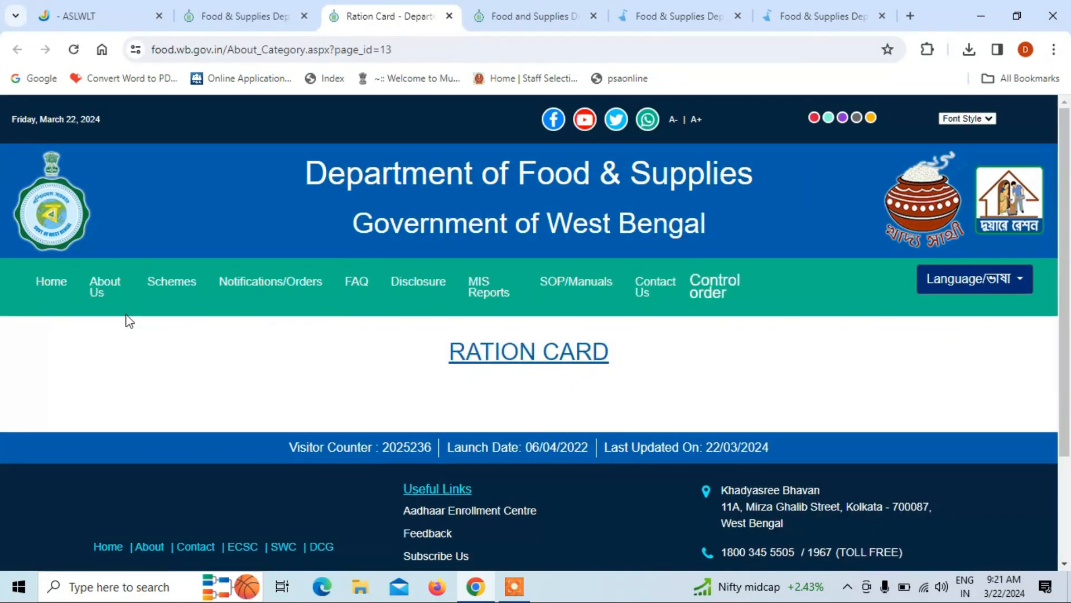
{"action": "scroll", "coordinate": [556, 414], "scroll_direction": "down", "scroll_amount": 3}
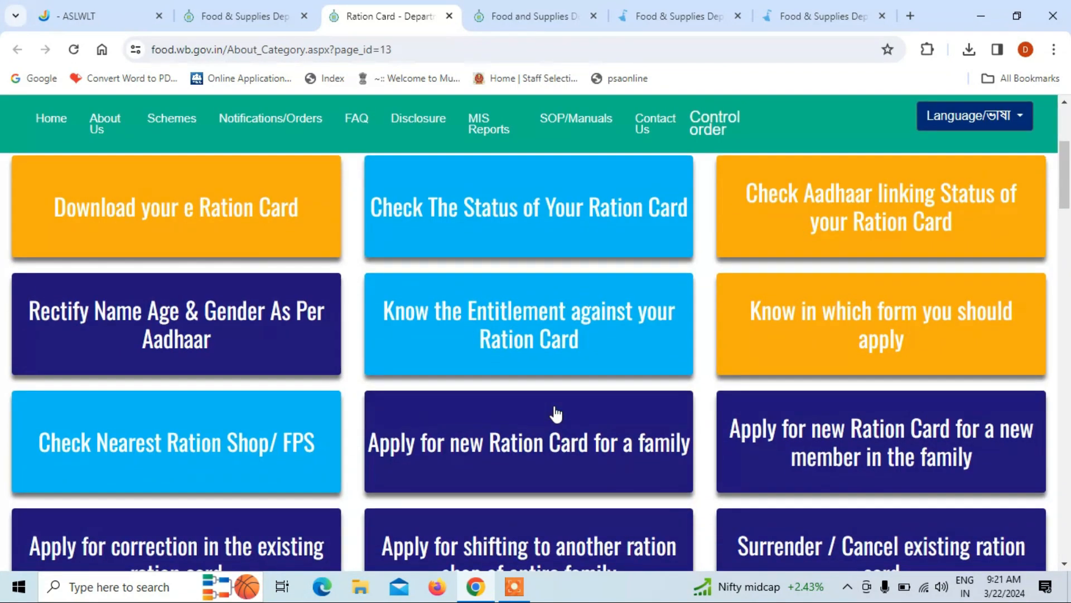
{"action": "scroll", "coordinate": [557, 414], "scroll_direction": "down", "scroll_amount": 10}
{"action": "scroll", "coordinate": [437, 398], "scroll_direction": "up", "scroll_amount": 10}
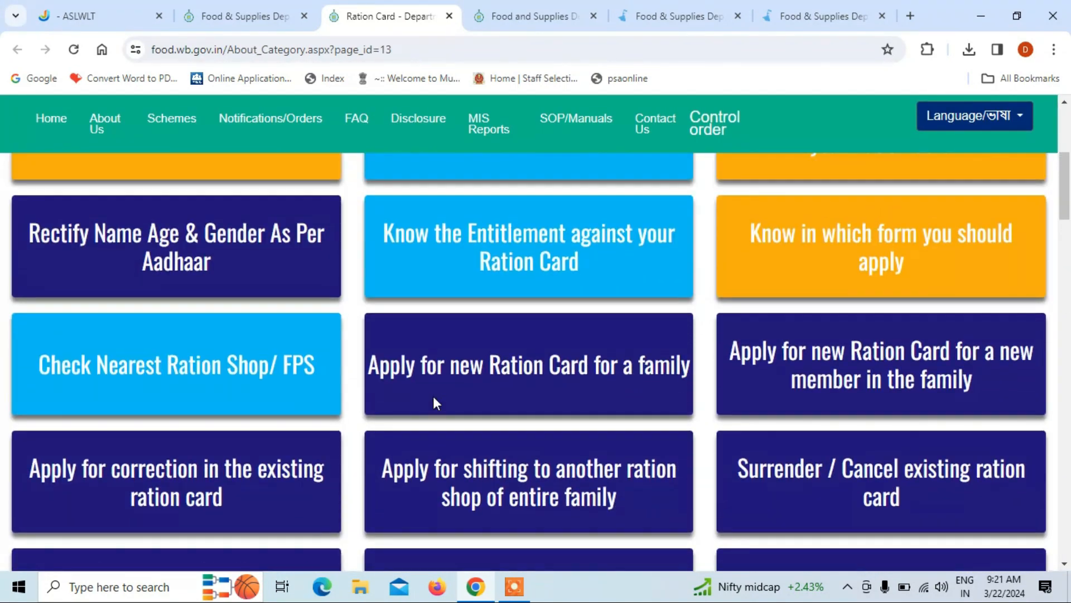
{"action": "scroll", "coordinate": [435, 399], "scroll_direction": "up", "scroll_amount": 1}
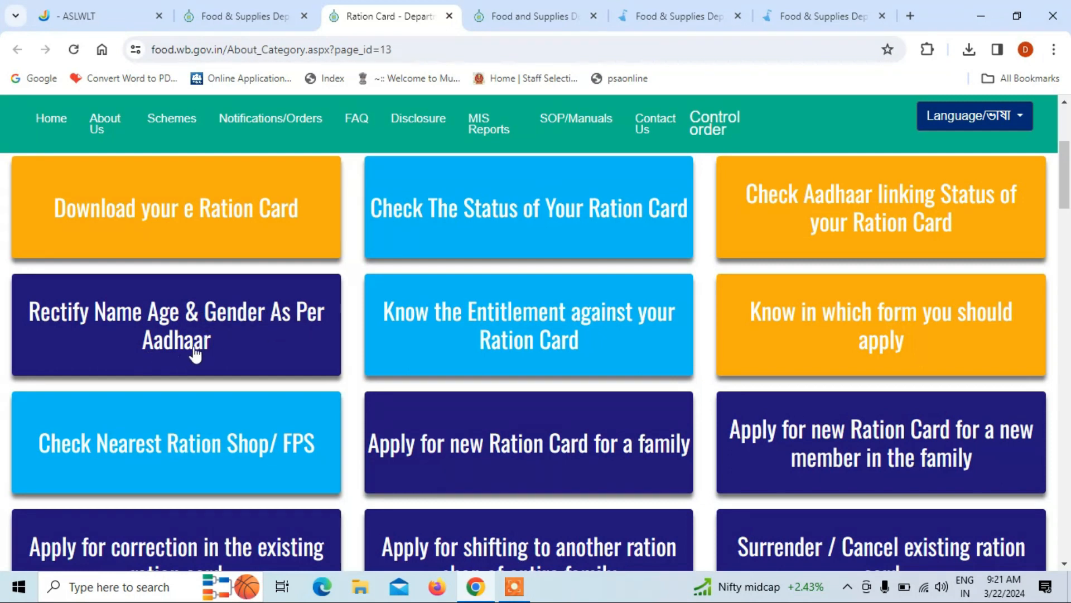
Open the 'Rectify Name Age & Gender As Per Aadhaar' service tile
{"action": "left_click", "coordinate": [174, 325]}
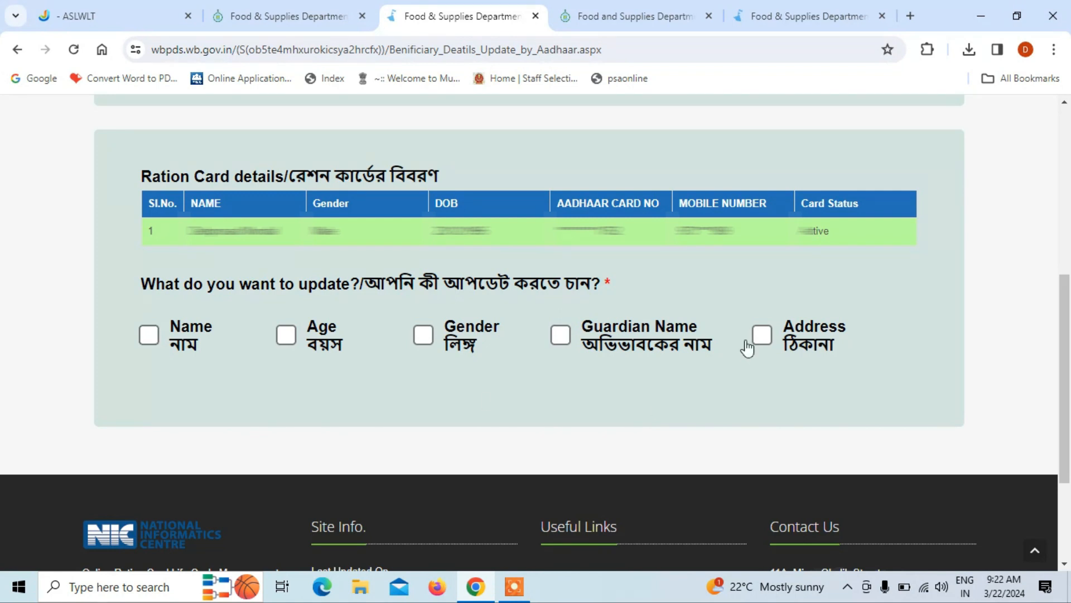
Select Guardian Name and Address for update, give UIDAI consent, and send the OTP
{"action": "left_click", "coordinate": [560, 335]}
{"action": "left_click", "coordinate": [763, 334]}
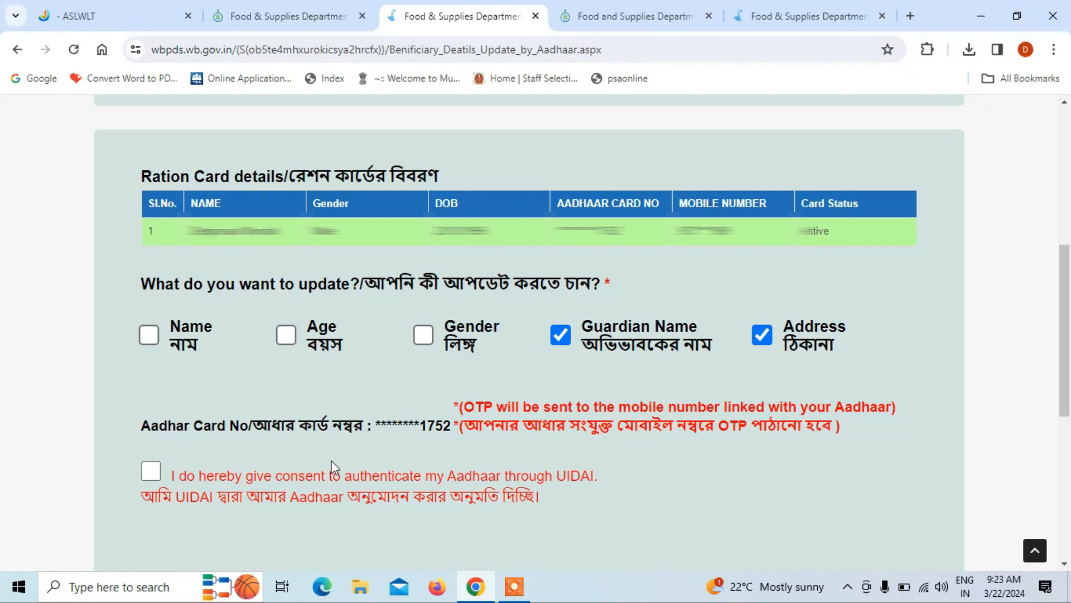
{"action": "left_click", "coordinate": [151, 473]}
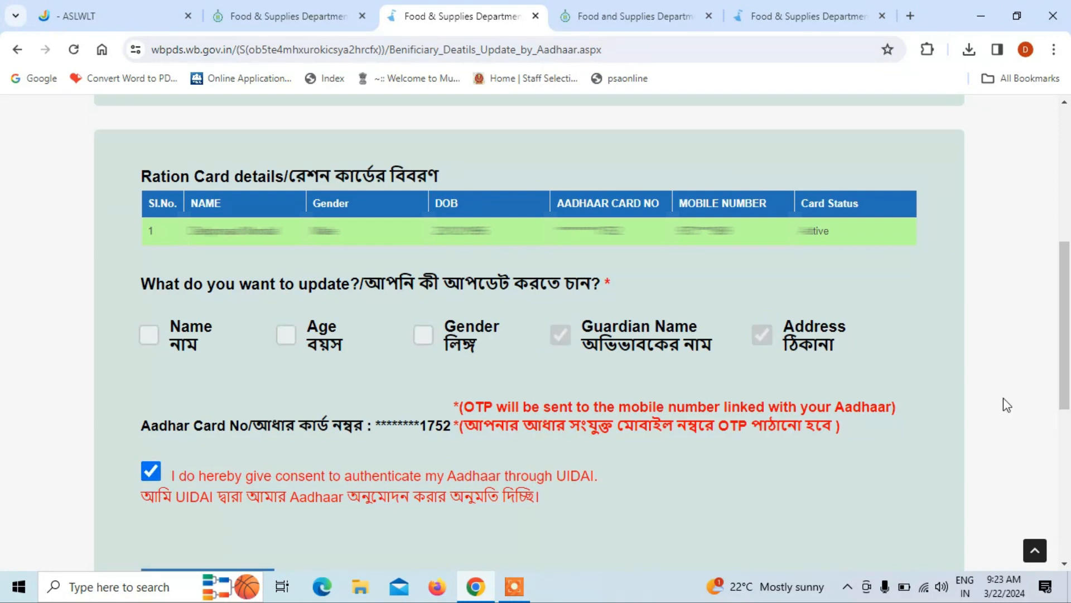
{"action": "scroll", "coordinate": [1066, 326], "scroll_direction": "down", "scroll_amount": 1}
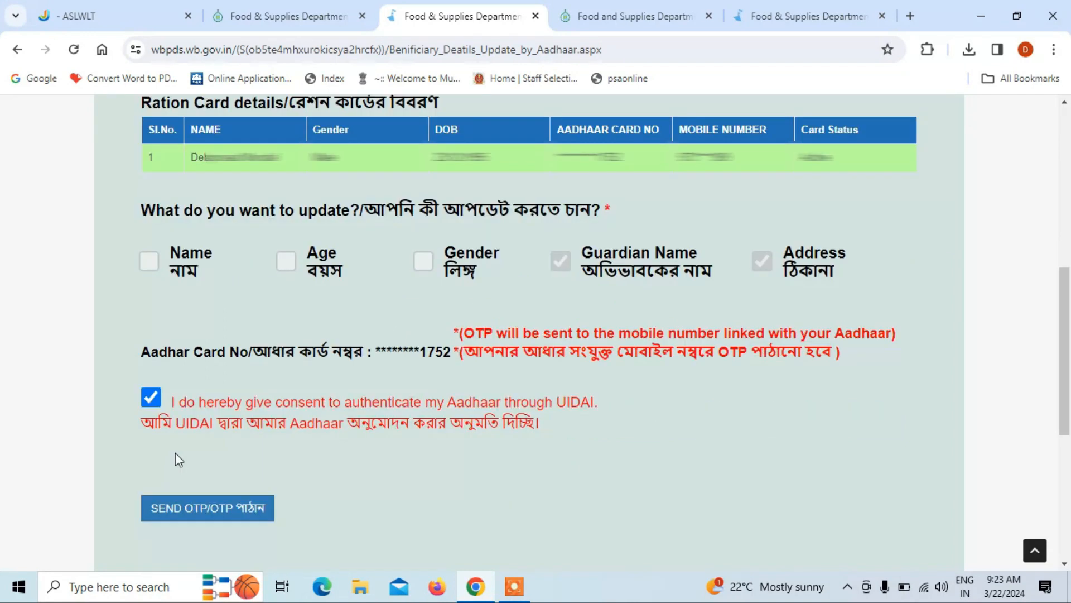
{"action": "left_click", "coordinate": [195, 510]}
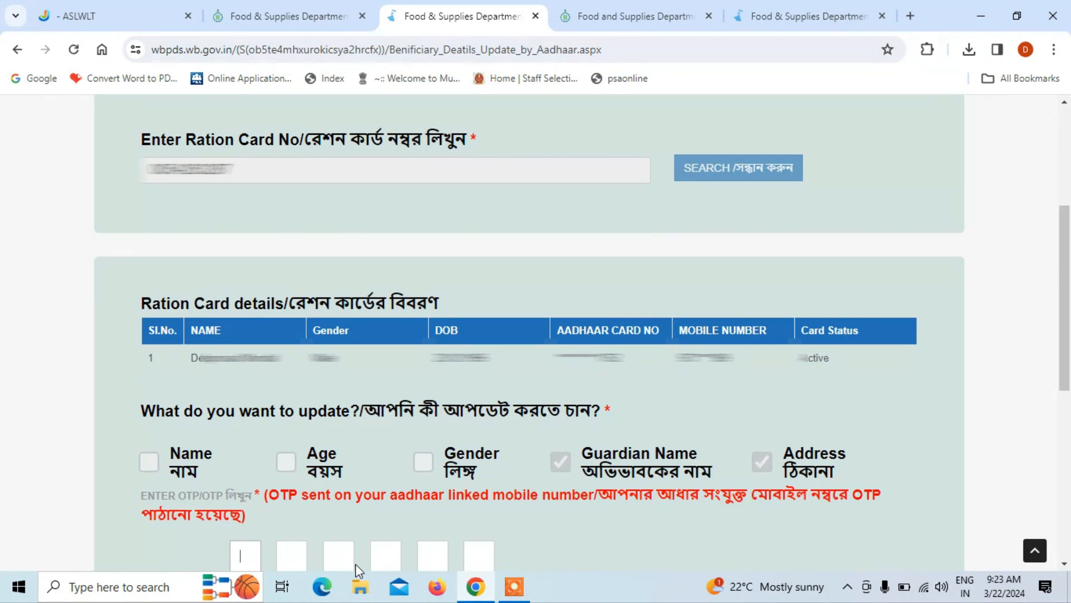
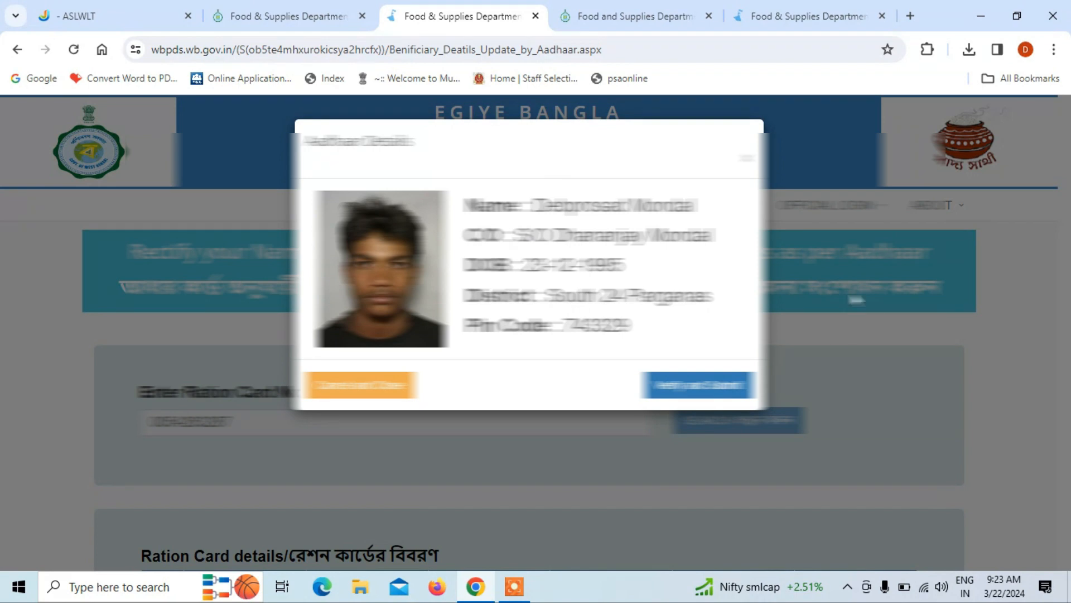
Enter the received OTP and confirm the fetched Aadhaar details
{"action": "left_click", "coordinate": [710, 394]}
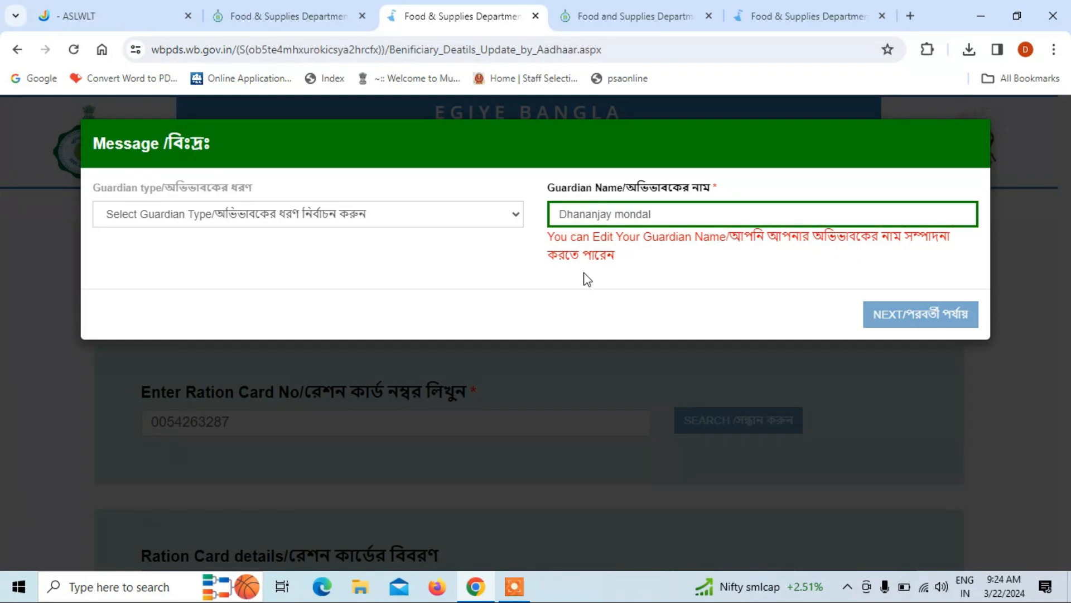
Set the guardian type to FATHER NAME and continue to the address form
{"action": "left_click", "coordinate": [210, 218]}
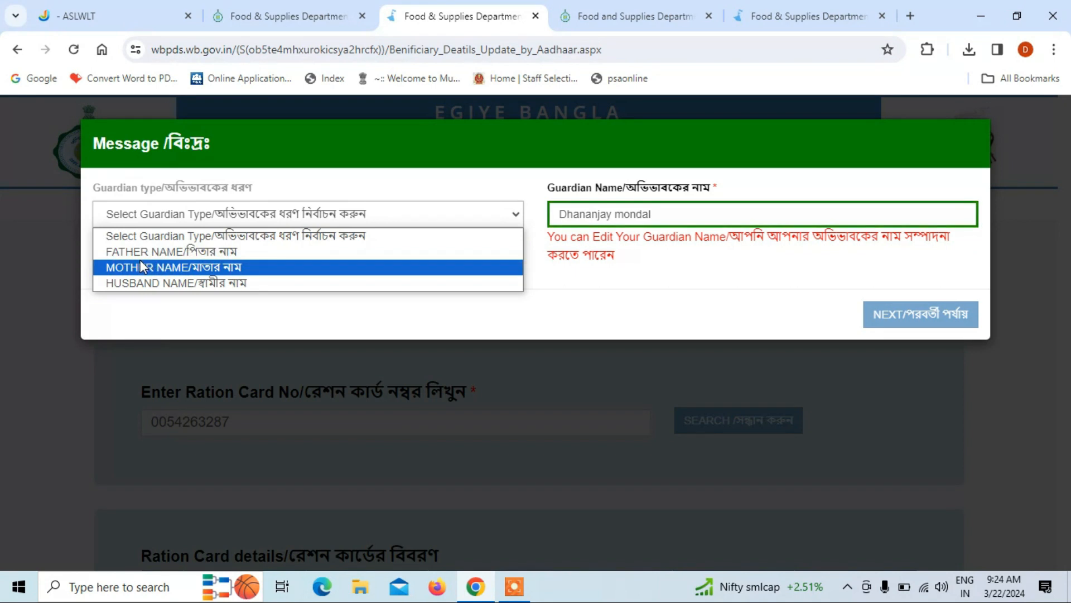
{"action": "left_click", "coordinate": [153, 252]}
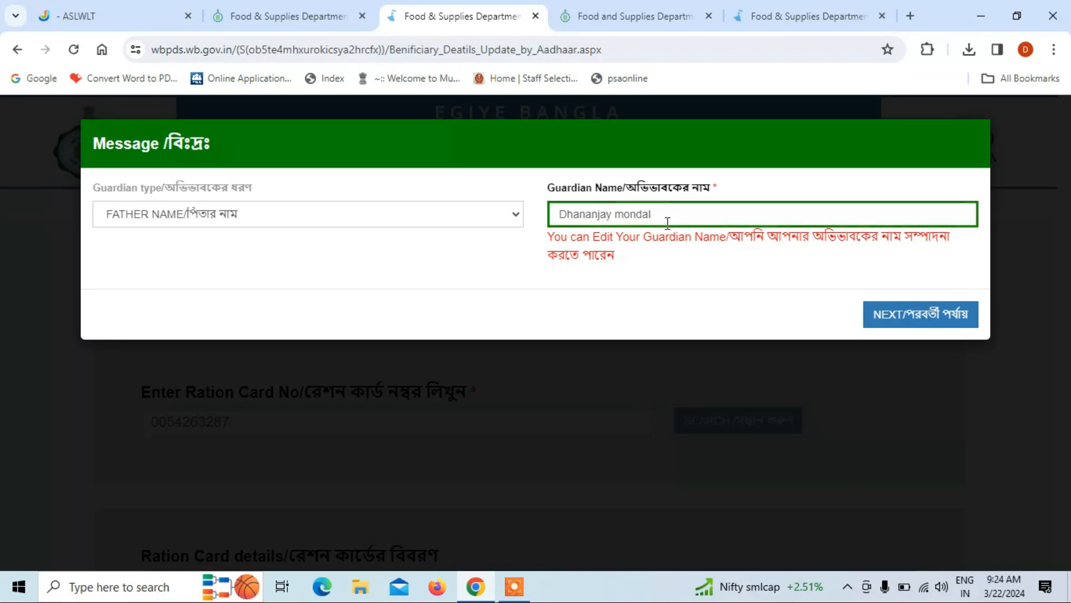
{"action": "left_click", "coordinate": [923, 323]}
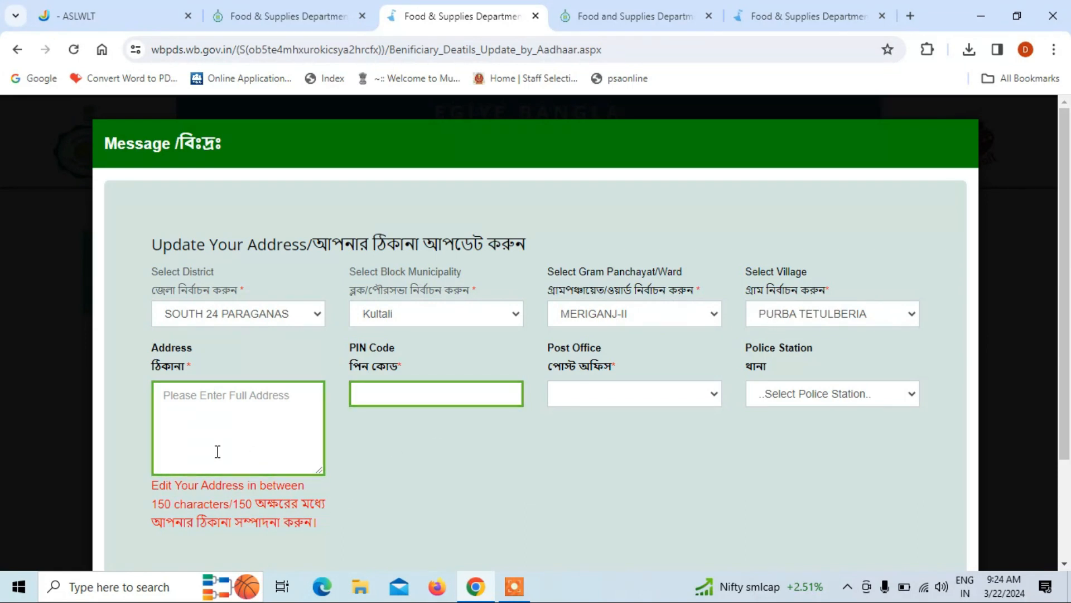
{"action": "scroll", "coordinate": [217, 451], "scroll_direction": "down", "scroll_amount": 2}
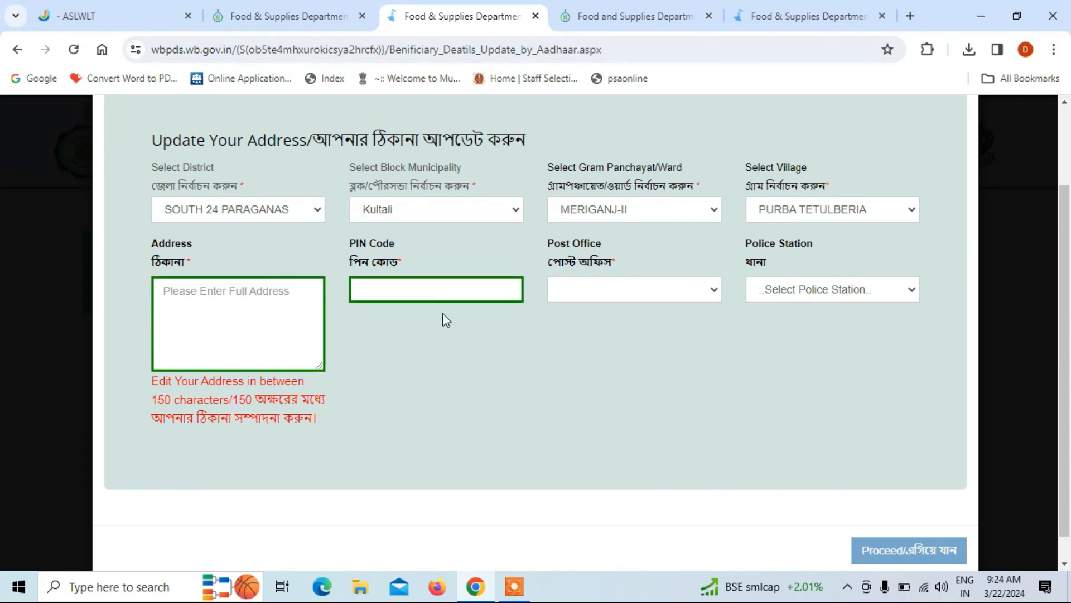
{"action": "left_click", "coordinate": [375, 293]}
{"action": "left_click", "coordinate": [180, 318]}
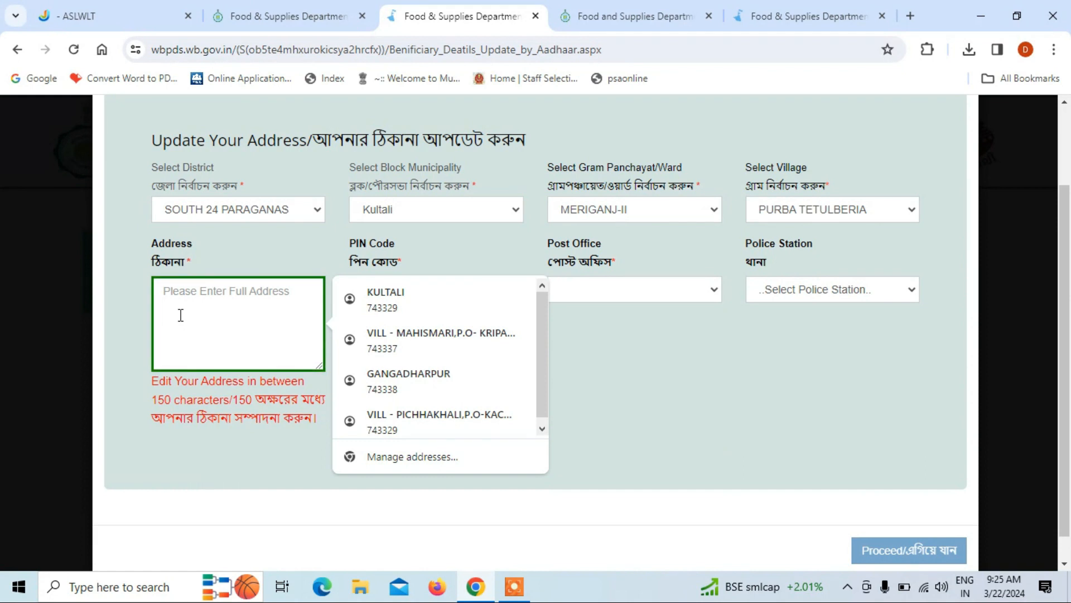
{"action": "left_click", "coordinate": [424, 302]}
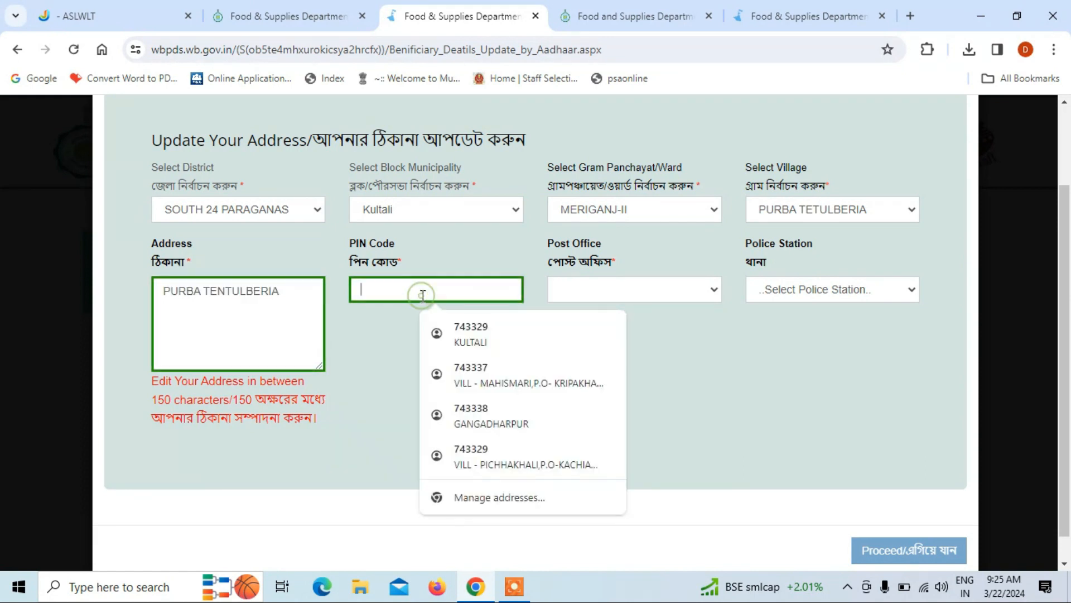
{"action": "type", "text": "74"}
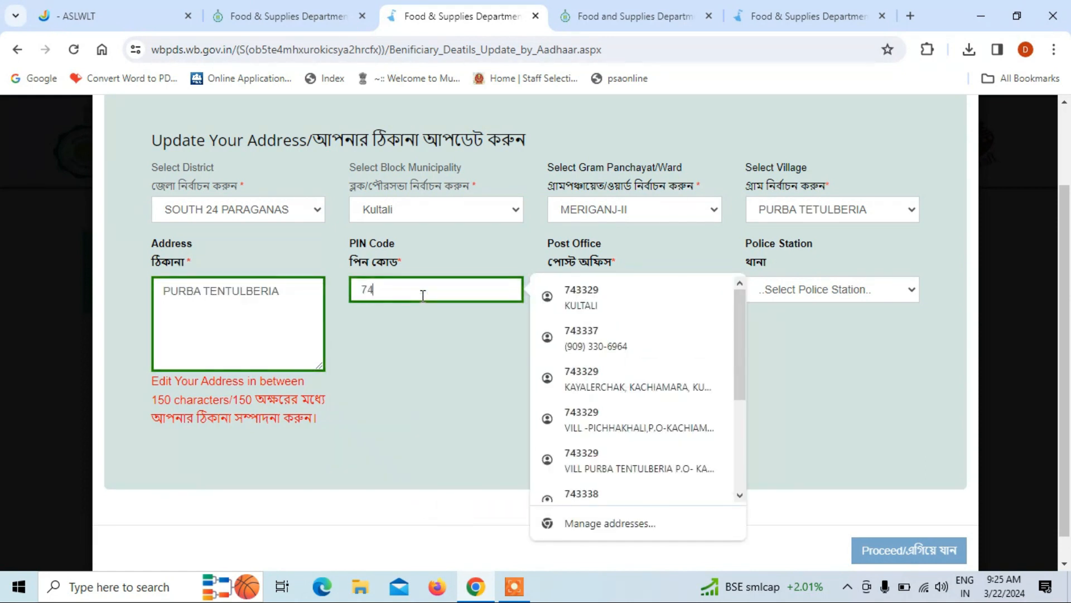
{"action": "left_click", "coordinate": [603, 293]}
{"action": "left_click_drag", "start_coordinate": [1060, 285], "coordinate": [1068, 377]}
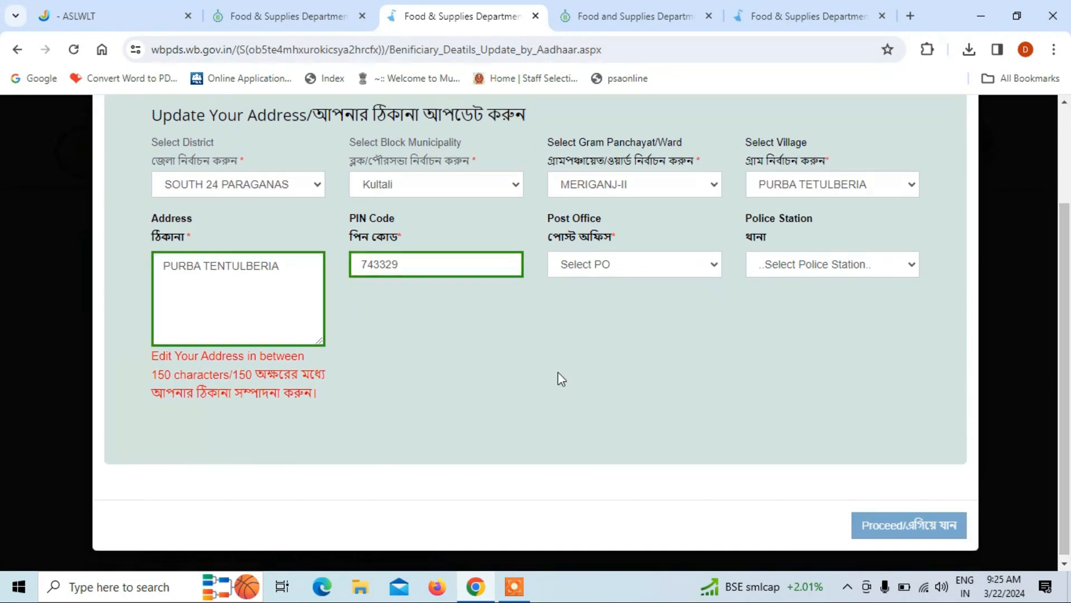
{"action": "left_click", "coordinate": [608, 266]}
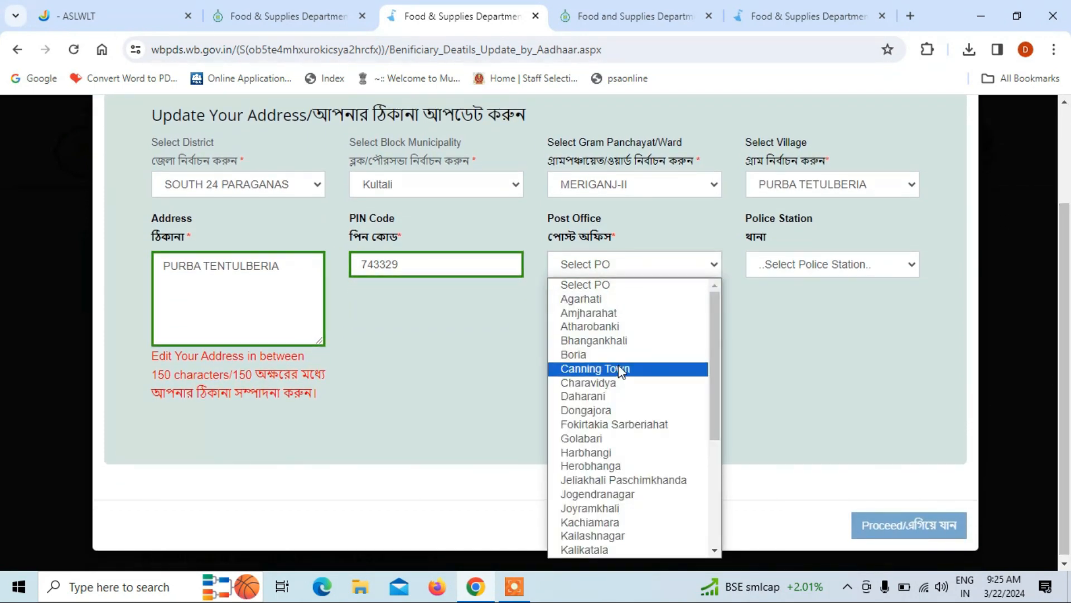
{"action": "left_click", "coordinate": [613, 535]}
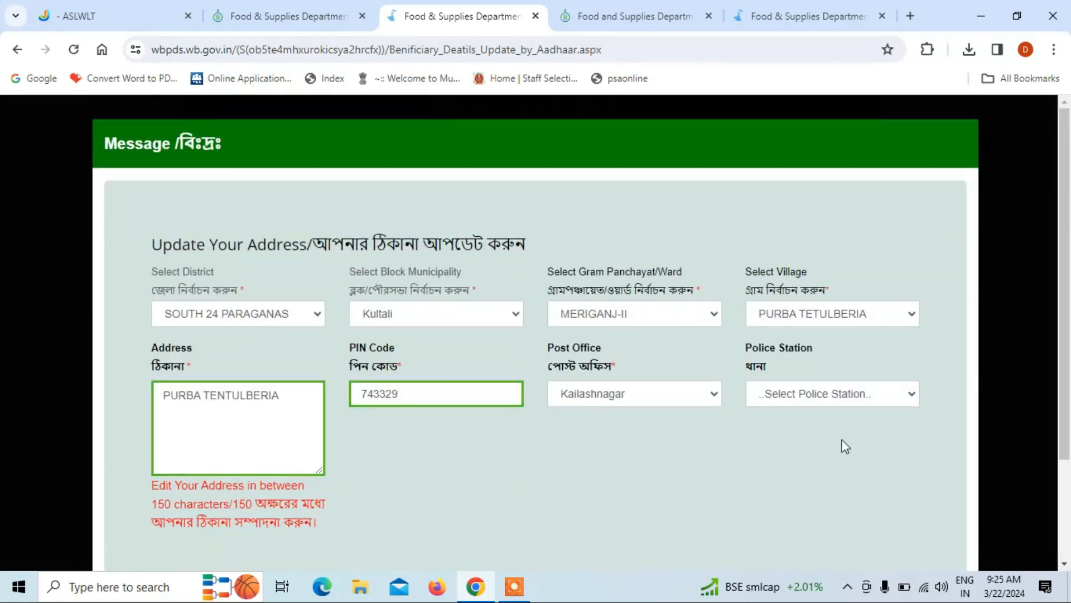
{"action": "left_click", "coordinate": [802, 395]}
{"action": "scroll", "coordinate": [829, 366], "scroll_direction": "down", "scroll_amount": 3}
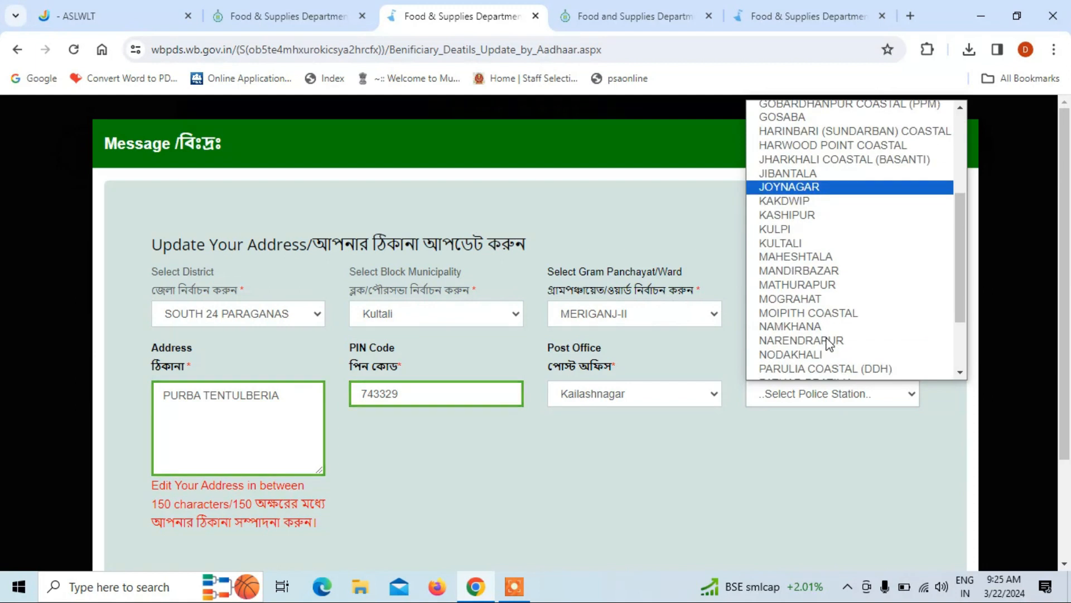
{"action": "left_click", "coordinate": [791, 243]}
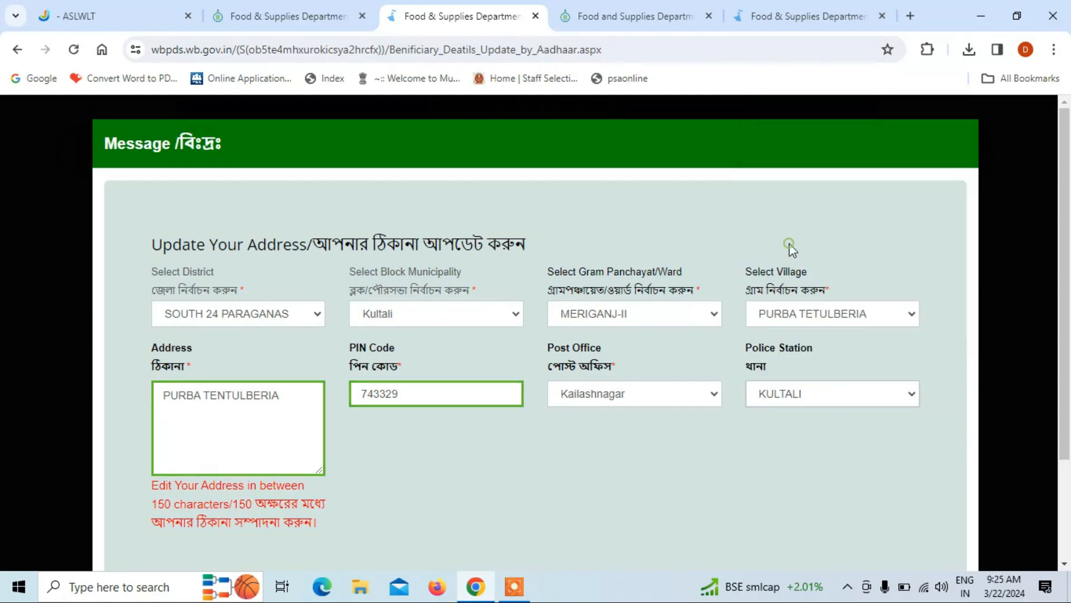
{"action": "scroll", "coordinate": [947, 383], "scroll_direction": "down", "scroll_amount": 3}
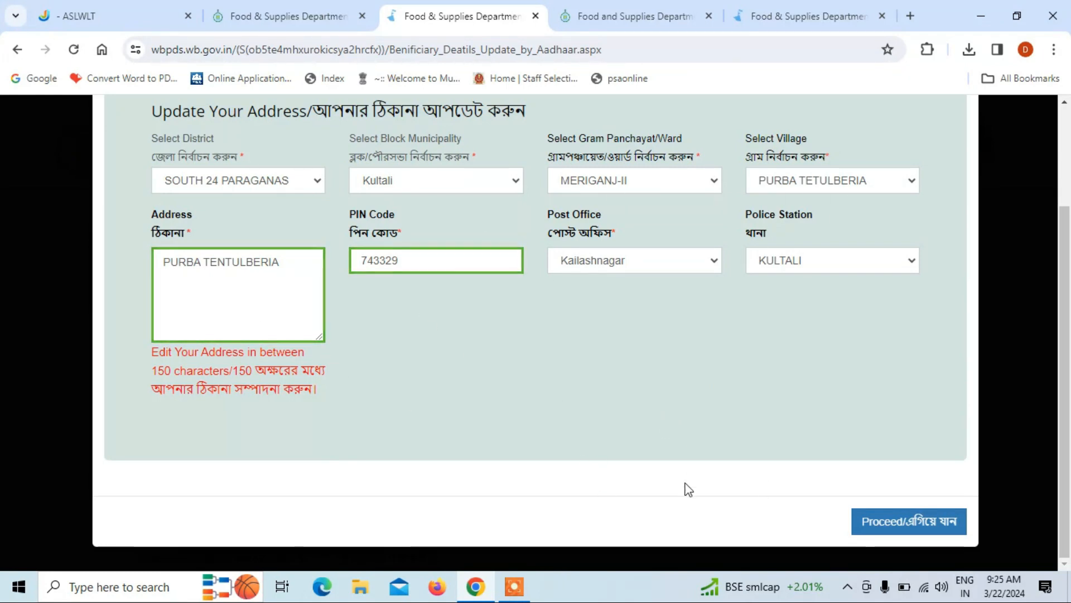
Submit and confirm the father's name and address changes
{"action": "left_click", "coordinate": [921, 529]}
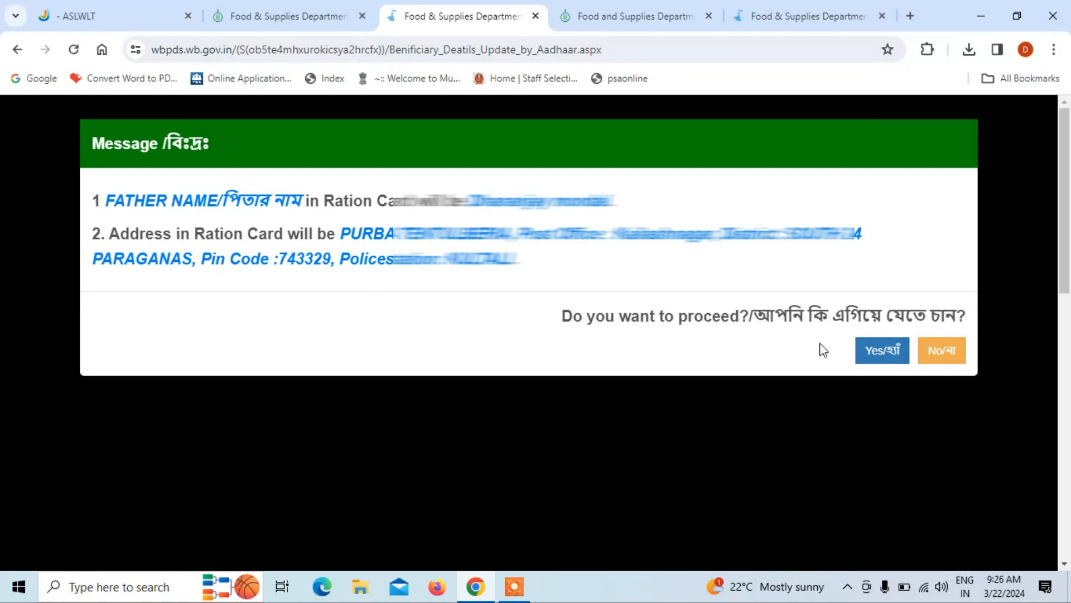
{"action": "left_click", "coordinate": [872, 357]}
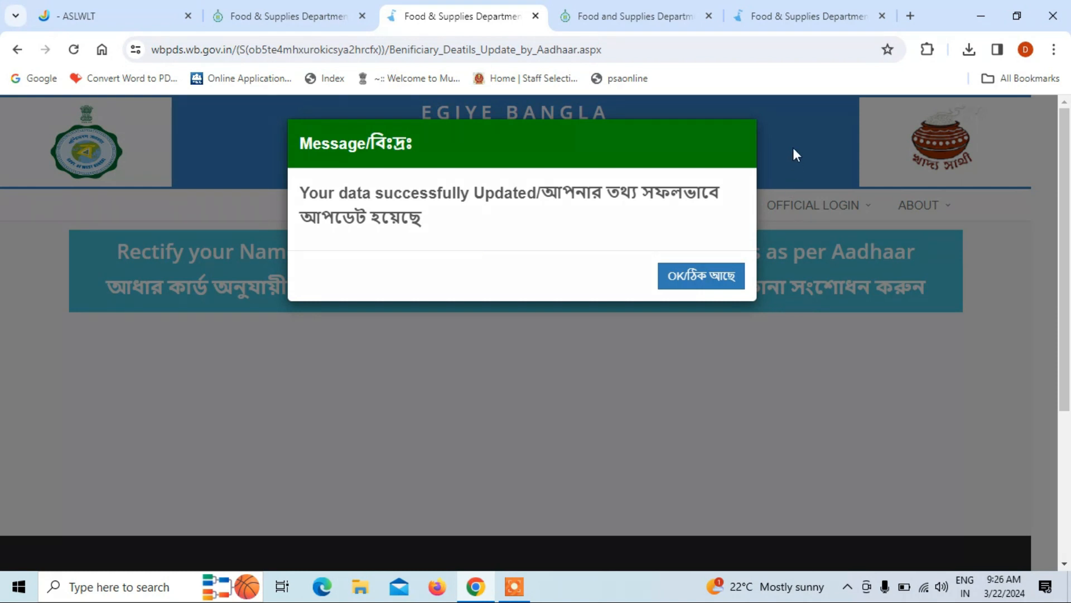
Switch to the Check Application Status tab and highlight form numbers and opening words in the notice
{"action": "left_click", "coordinate": [781, 12]}
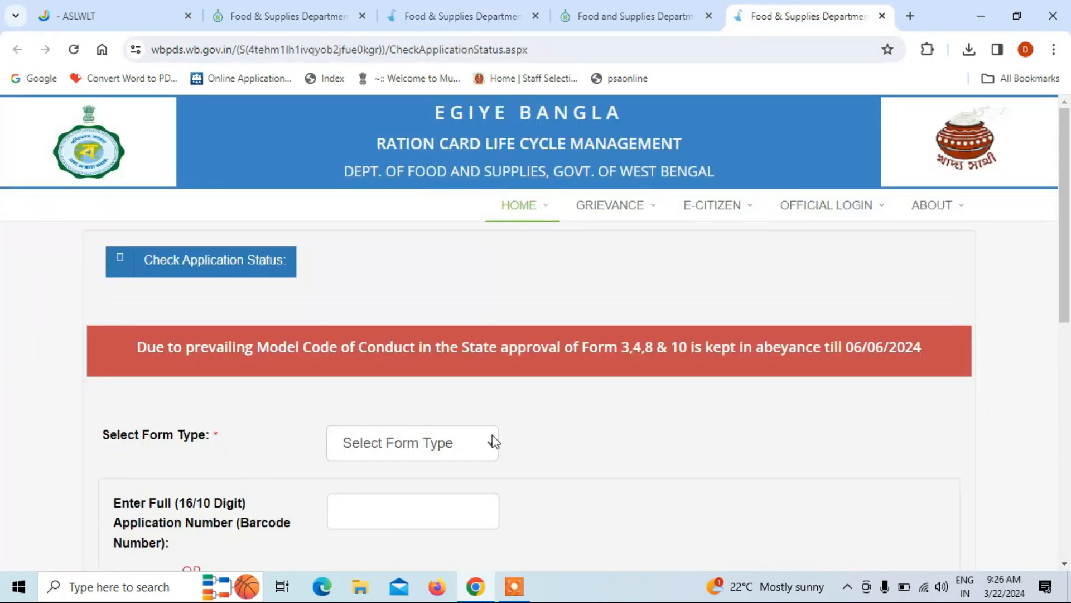
{"action": "scroll", "coordinate": [561, 430], "scroll_direction": "down", "scroll_amount": 4}
{"action": "scroll", "coordinate": [565, 430], "scroll_direction": "up", "scroll_amount": 4}
{"action": "left_click_drag", "start_coordinate": [621, 353], "coordinate": [684, 347]}
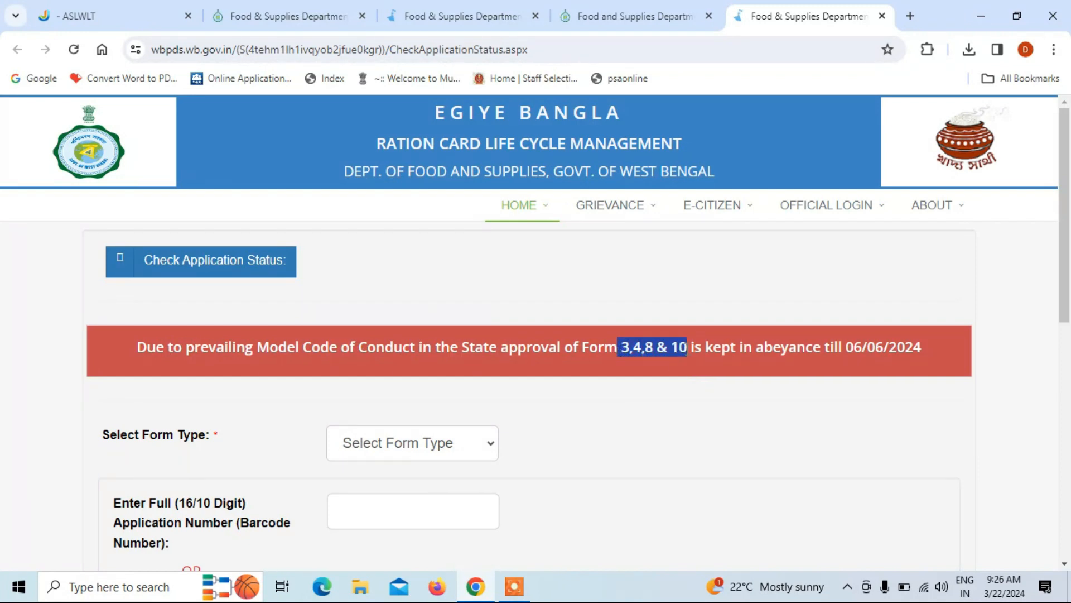
{"action": "left_click", "coordinate": [691, 378]}
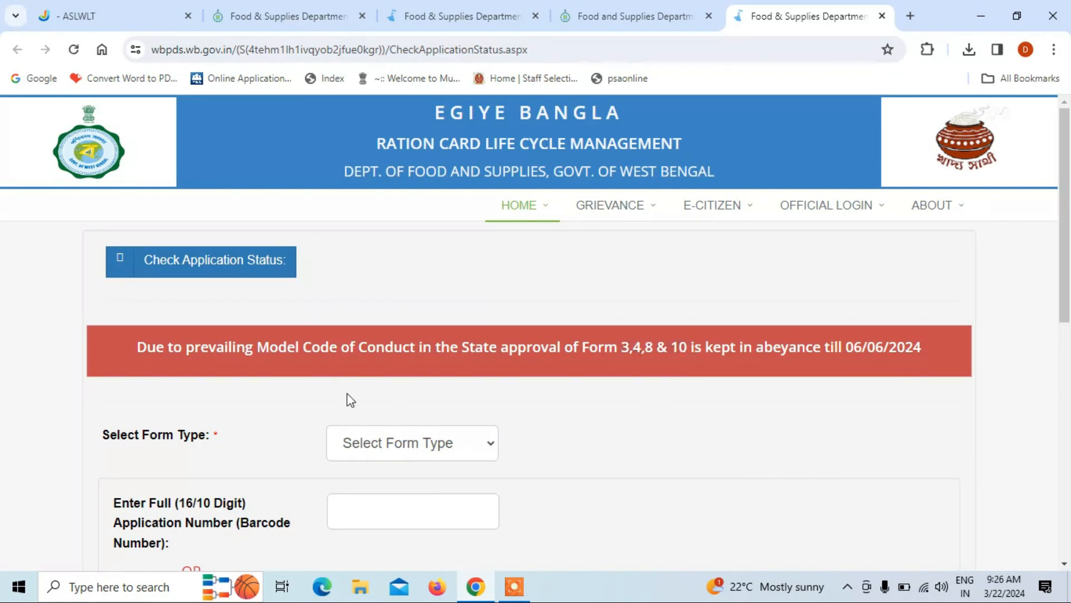
{"action": "left_click_drag", "start_coordinate": [134, 346], "coordinate": [274, 357]}
{"action": "left_click", "coordinate": [390, 366]}
Highlight the date 06/06/2024 and the word 'approval' in the red notice banner
{"action": "left_click_drag", "start_coordinate": [909, 343], "coordinate": [845, 346]}
{"action": "left_click", "coordinate": [842, 375]}
{"action": "scroll", "coordinate": [682, 460], "scroll_direction": "down", "scroll_amount": 5}
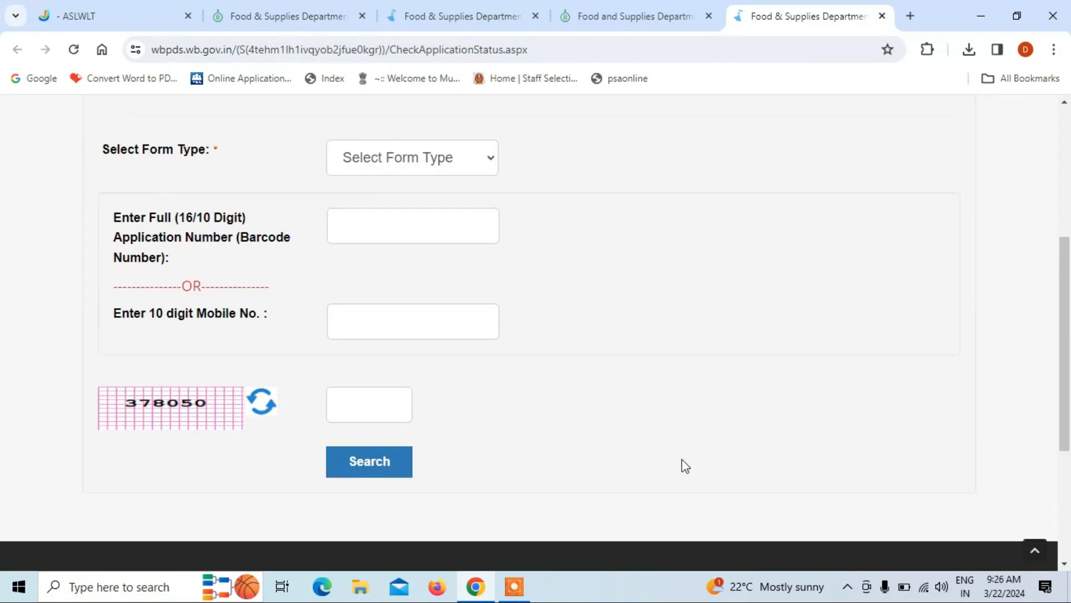
{"action": "scroll", "coordinate": [682, 460], "scroll_direction": "up", "scroll_amount": 2}
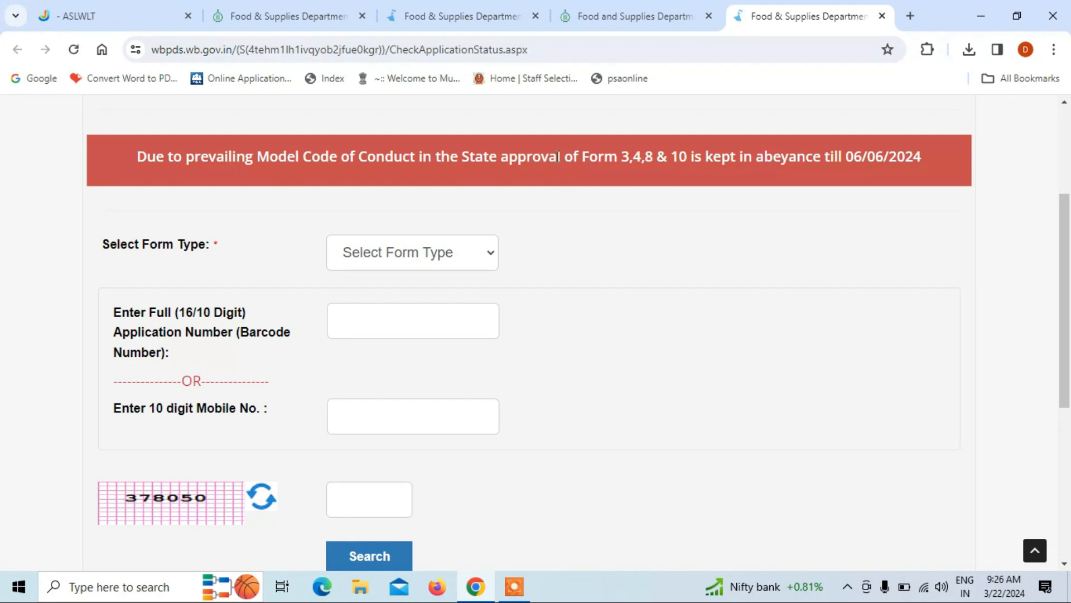
{"action": "left_click_drag", "start_coordinate": [562, 158], "coordinate": [520, 161]}
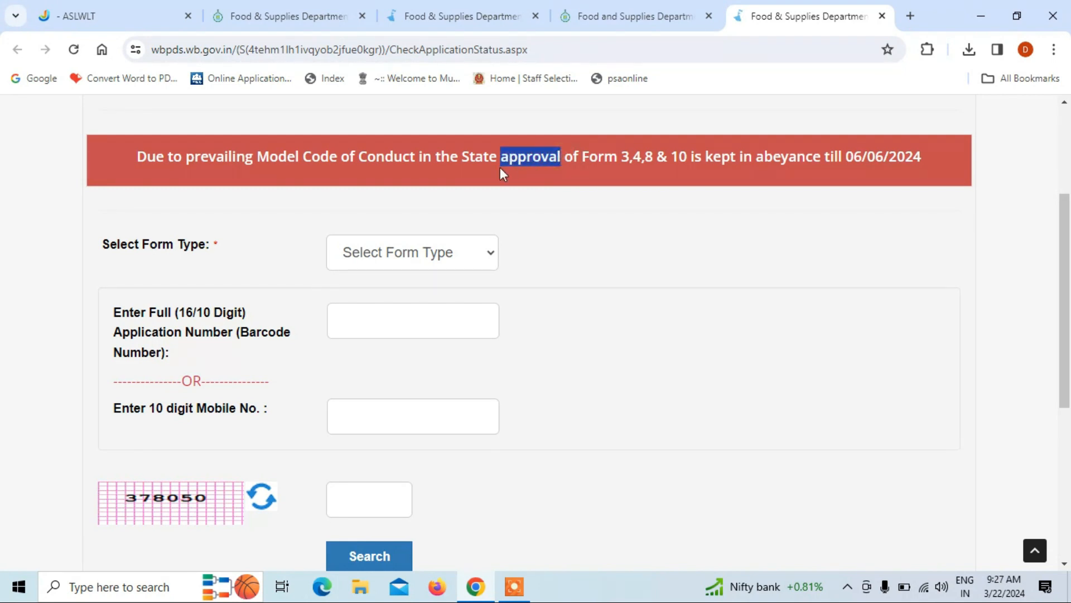
{"action": "scroll", "coordinate": [599, 202], "scroll_direction": "down", "scroll_amount": 5}
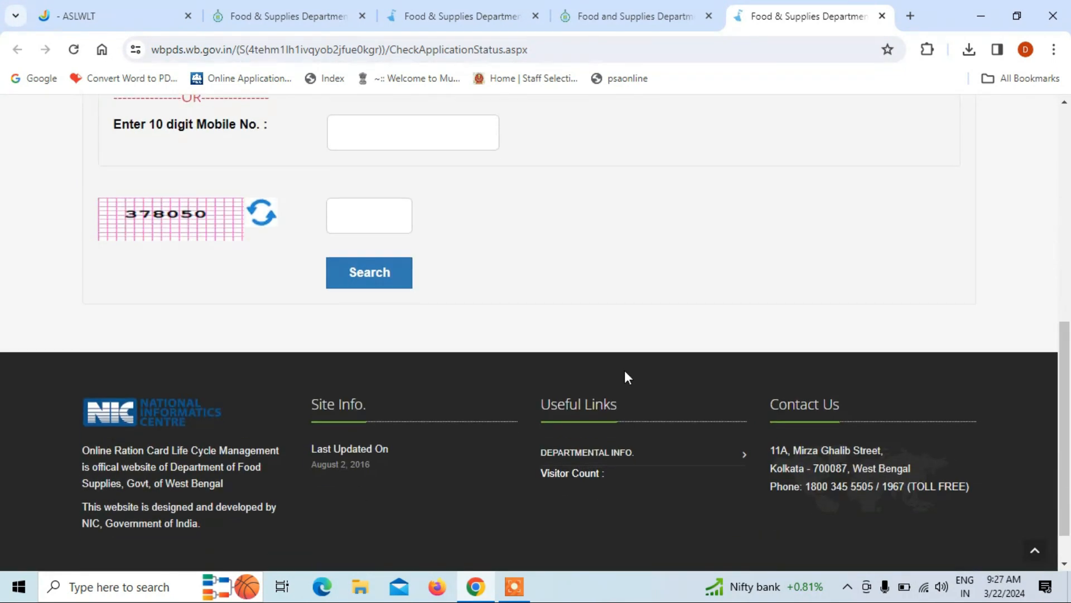
{"action": "scroll", "coordinate": [624, 369], "scroll_direction": "up", "scroll_amount": 7}
{"action": "scroll", "coordinate": [662, 375], "scroll_direction": "down", "scroll_amount": 6}
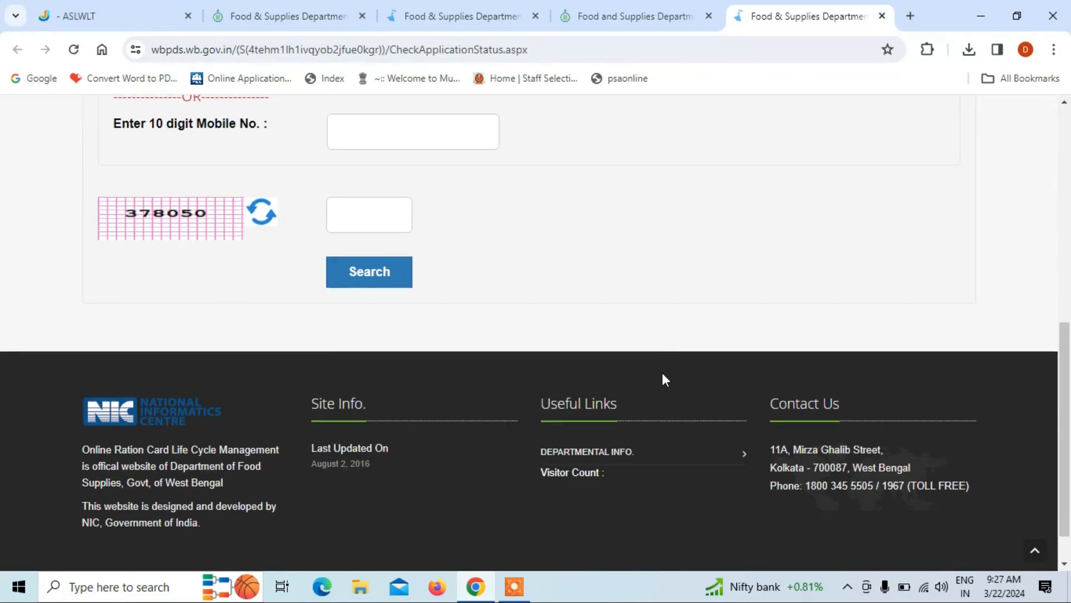